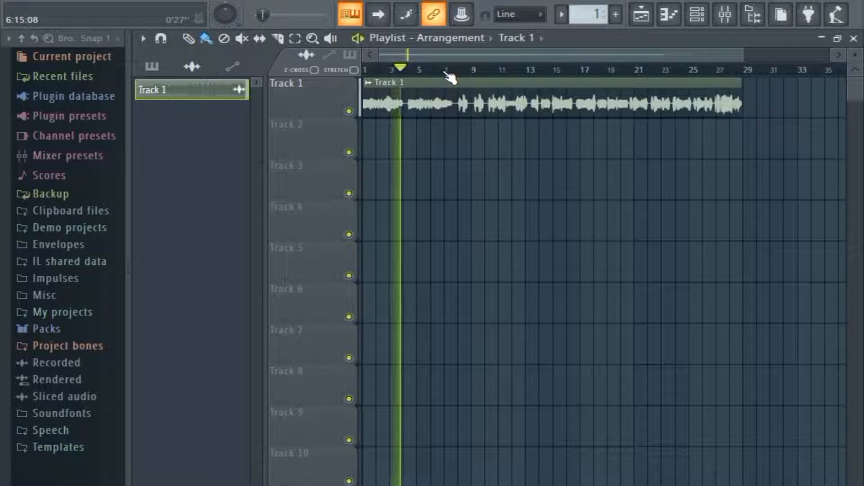
# - Open the mixer and dock the Insert 13 track to the Right section
pyautogui.press('F9')
pyautogui.rightClick(648, 161)
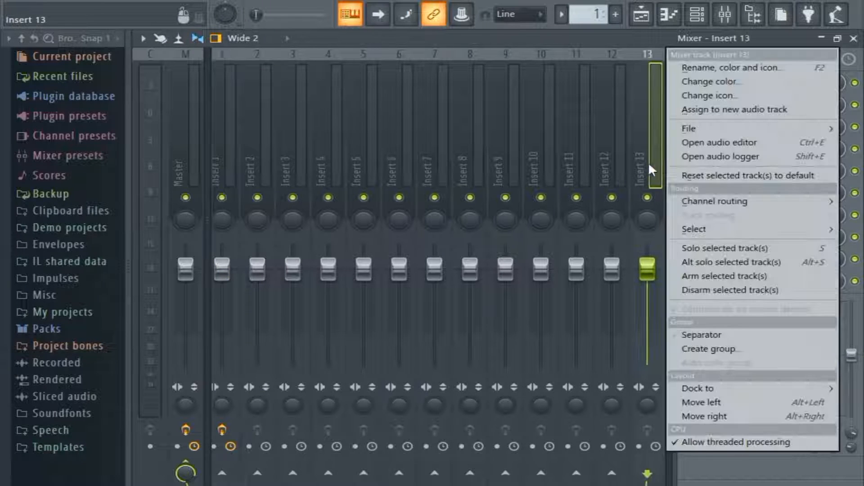
pyautogui.moveTo(739, 382)
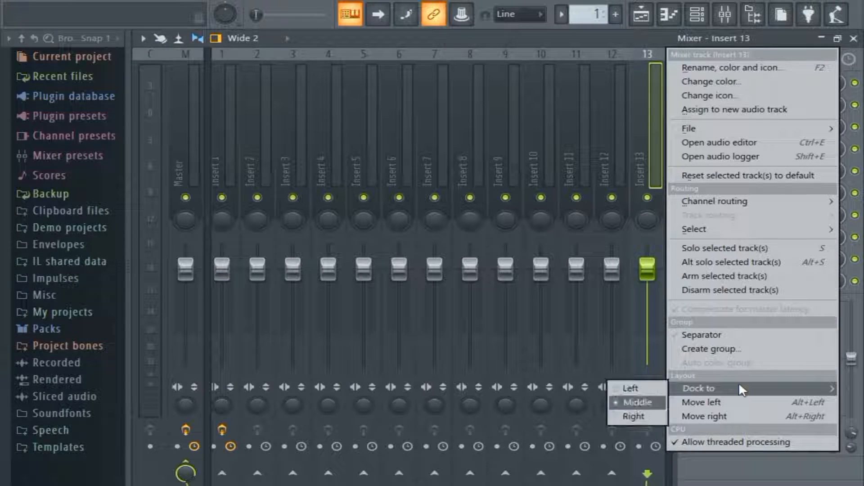
pyautogui.click(638, 411)
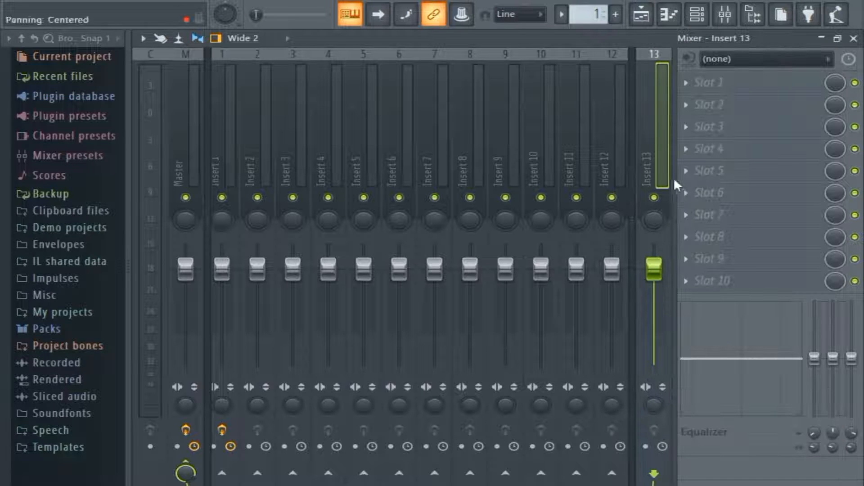
# - Dock the Insert 12 mixer track to the Right section beside Insert 13
pyautogui.rightClick(612, 156)
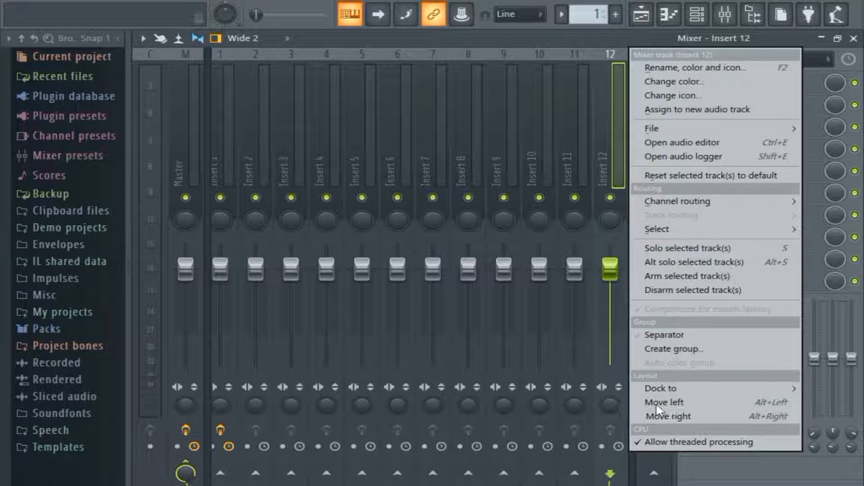
pyautogui.moveTo(665, 385)
pyautogui.click(827, 416)
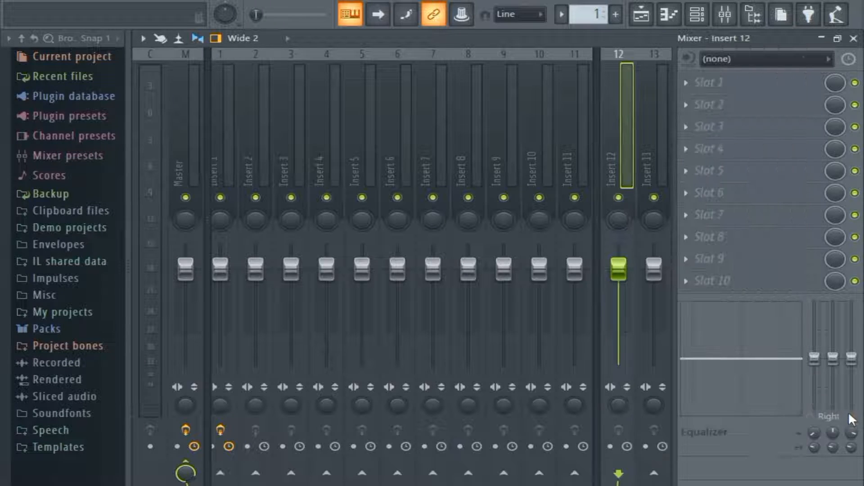
pyautogui.click(636, 153)
pyautogui.click(610, 158)
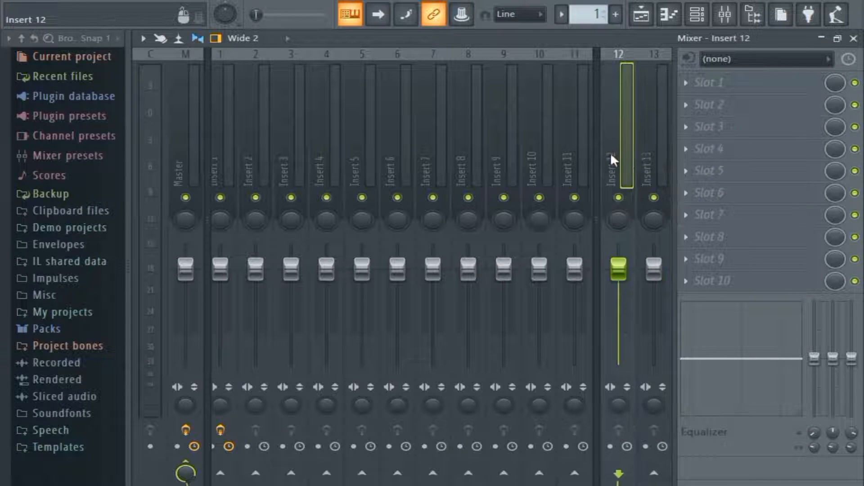
pyautogui.click(646, 144)
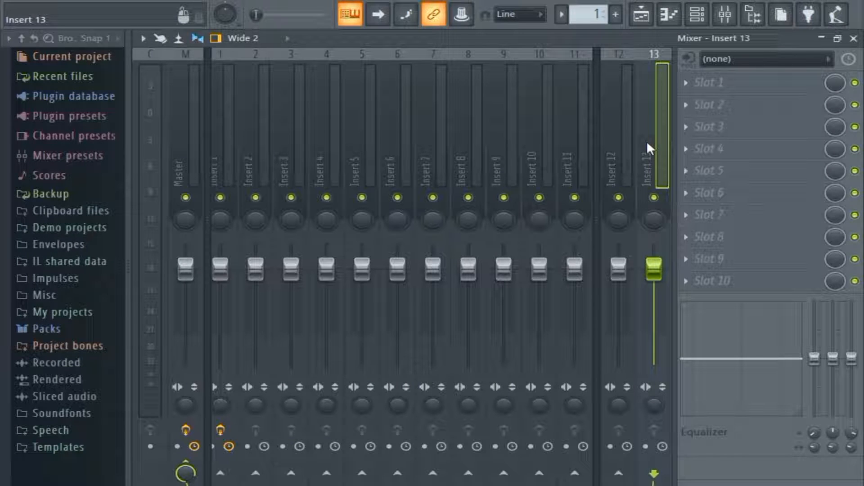
pyautogui.click(616, 166)
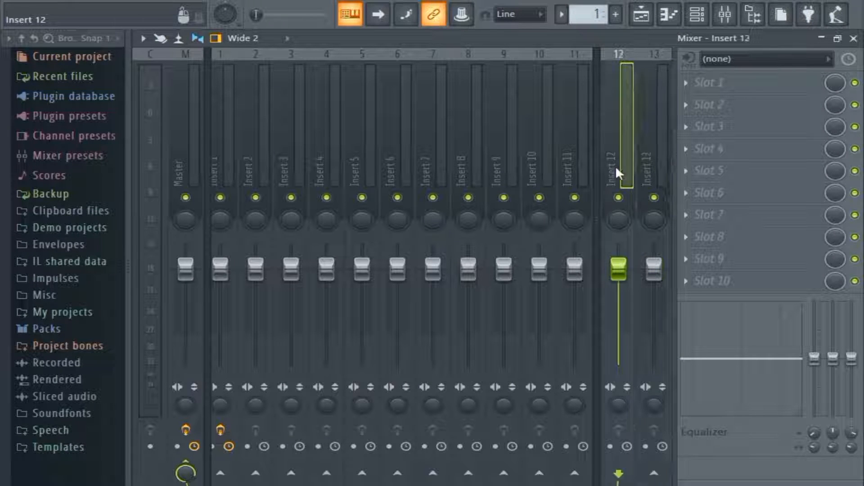
pyautogui.click(647, 158)
pyautogui.click(616, 154)
# - Rename the Insert 13 mixer track using the preset name Verb send
pyautogui.click(652, 129)
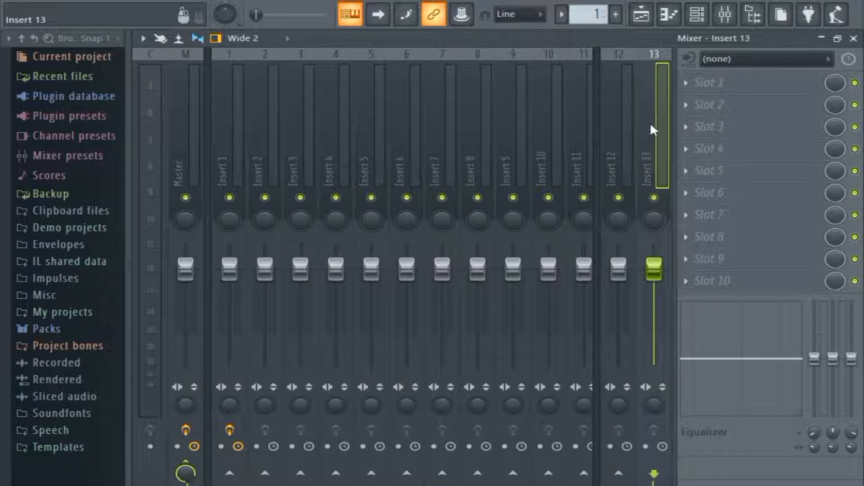
pyautogui.rightClick(646, 118)
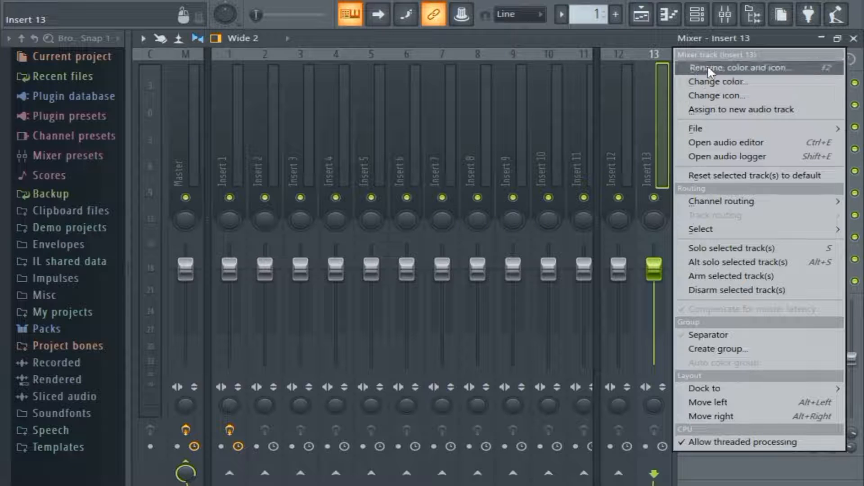
pyautogui.click(707, 65)
pyautogui.click(695, 70)
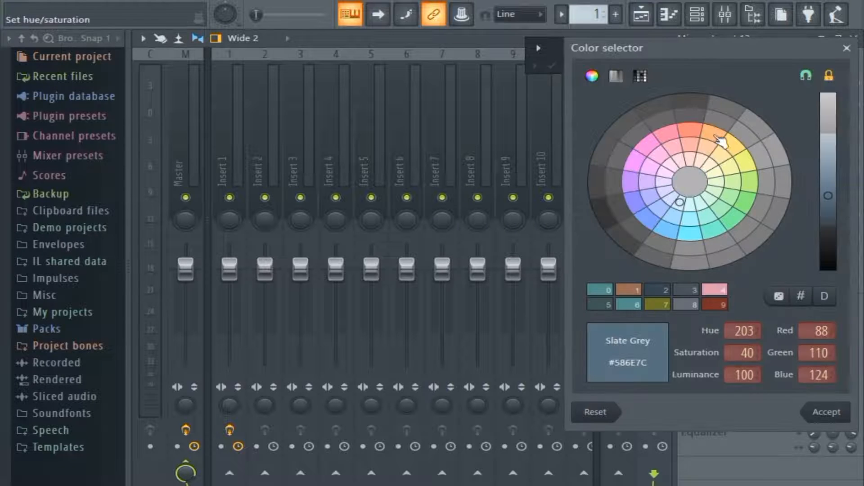
pyautogui.click(846, 48)
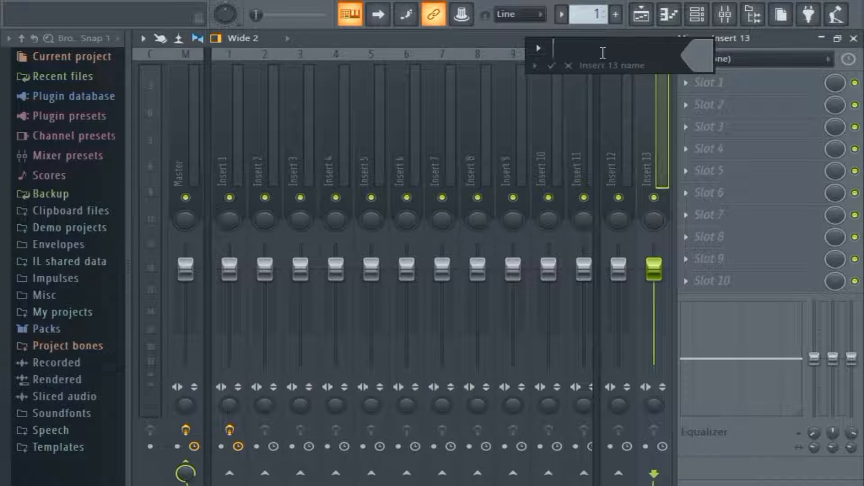
pyautogui.click(540, 68)
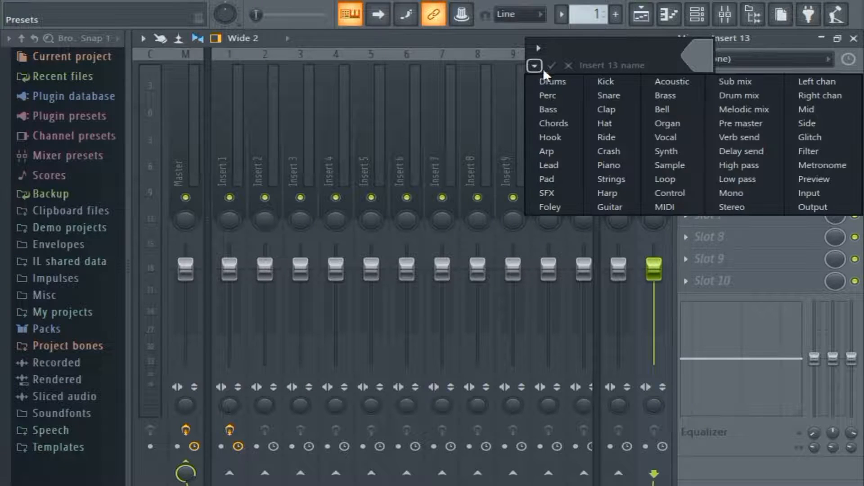
pyautogui.click(754, 136)
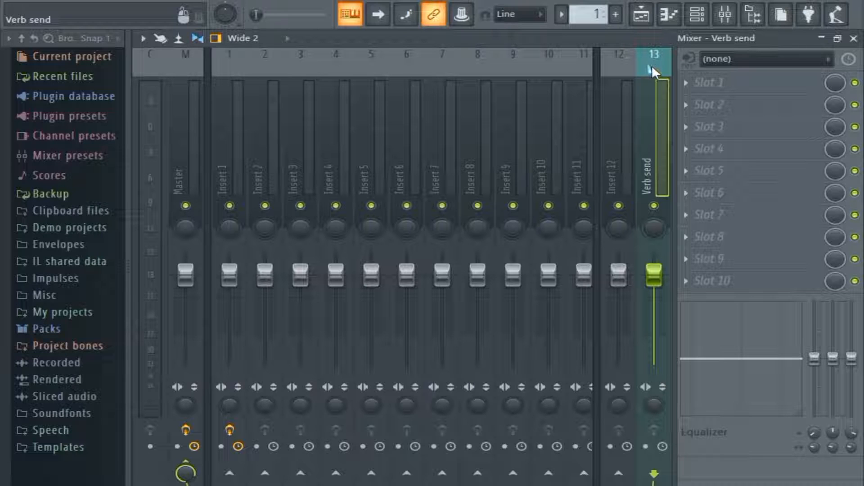
# - Rename the Insert 12 mixer track using the preset name Delay send
pyautogui.click(621, 93)
pyautogui.rightClick(619, 88)
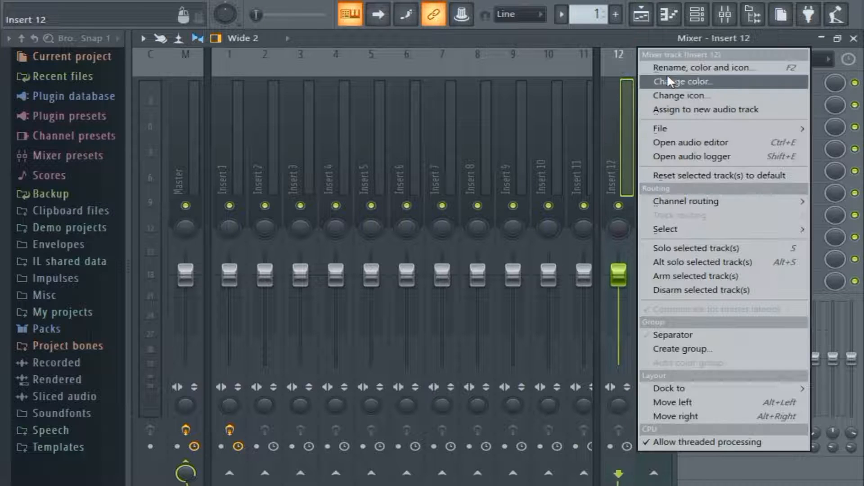
pyautogui.click(692, 67)
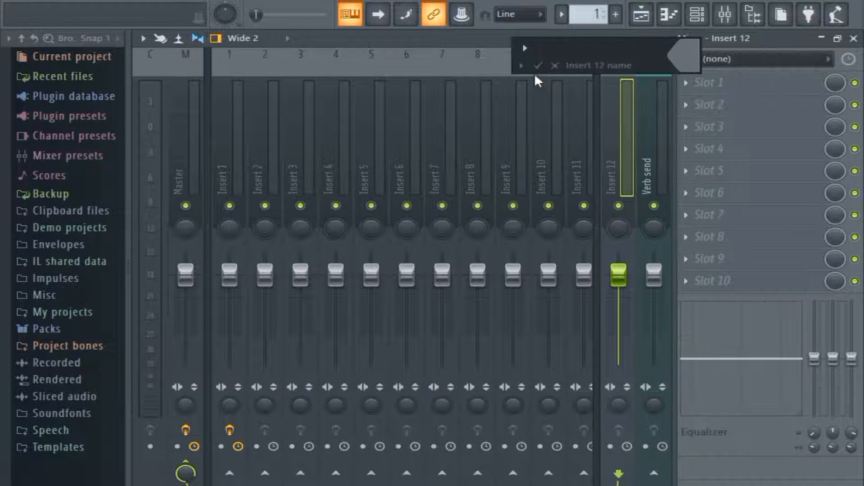
pyautogui.click(521, 66)
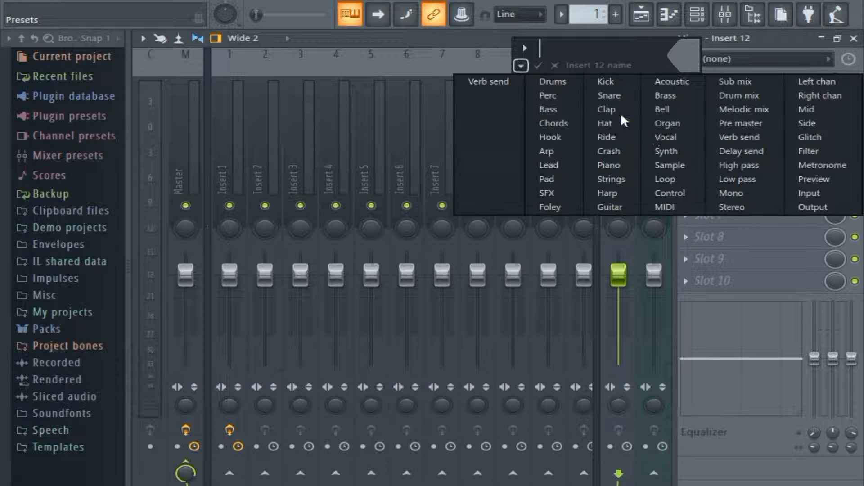
pyautogui.click(747, 149)
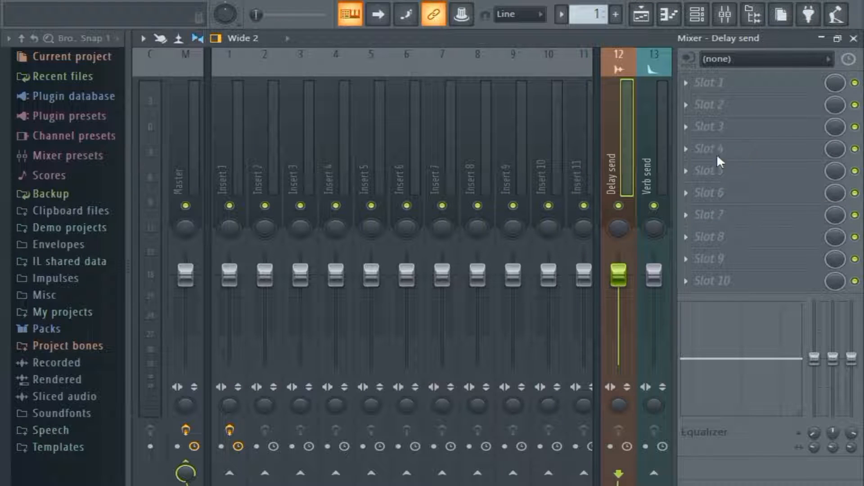
pyautogui.click(658, 142)
pyautogui.click(621, 144)
pyautogui.click(638, 139)
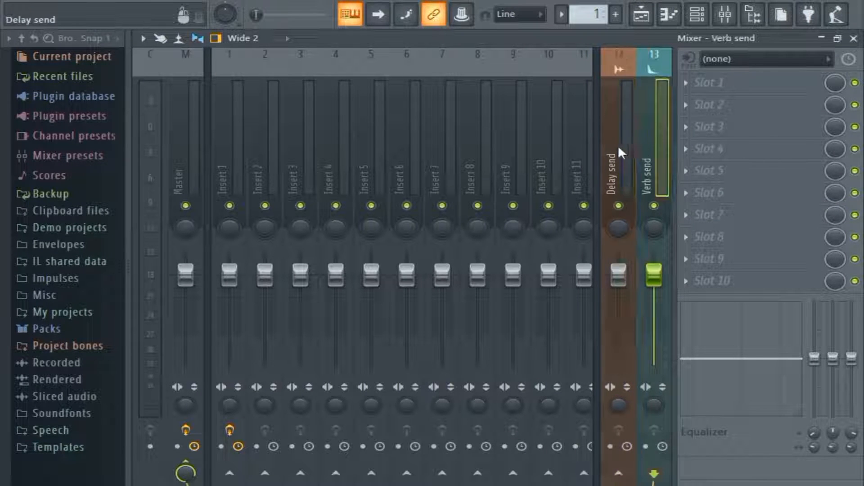
pyautogui.click(619, 145)
# - Load Fruity Reeverb 2 into effect slot 1 of the Verb send track and close its plugin window
pyautogui.click(655, 144)
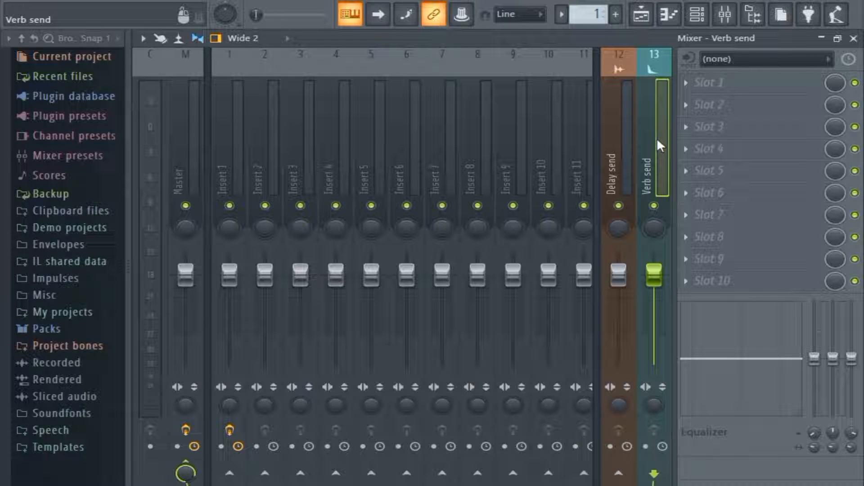
pyautogui.click(691, 88)
pyautogui.moveTo(37, 60)
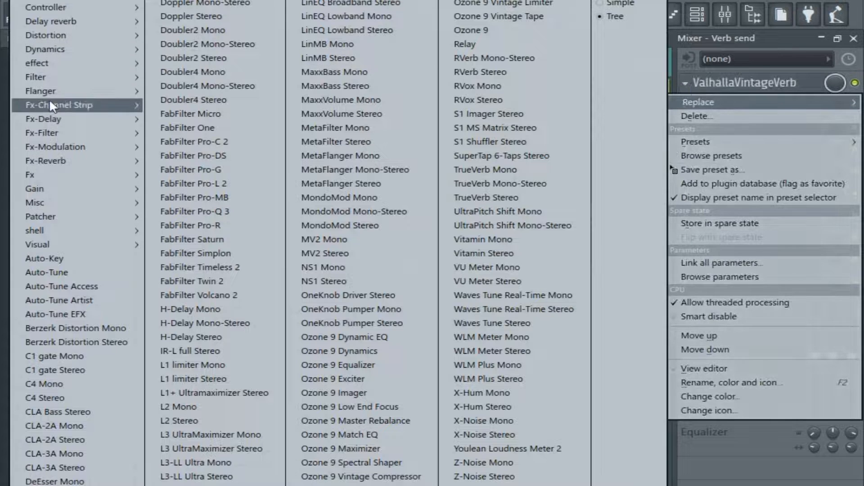
pyautogui.moveTo(84, 25)
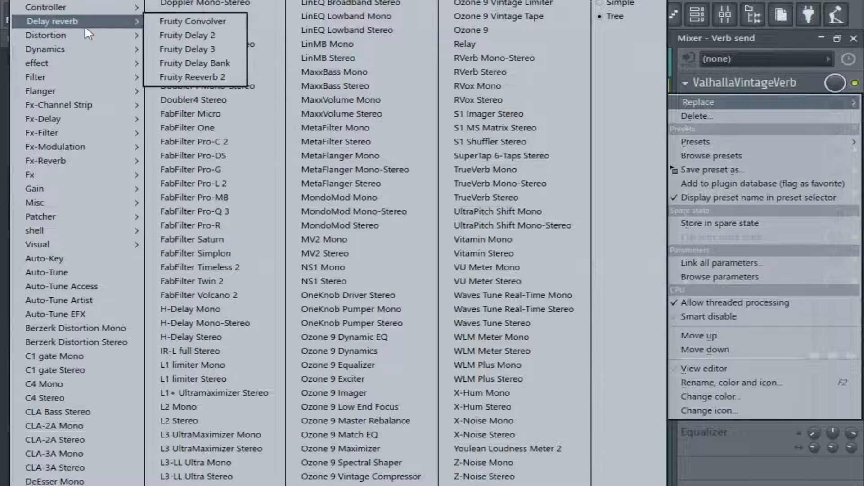
pyautogui.click(207, 76)
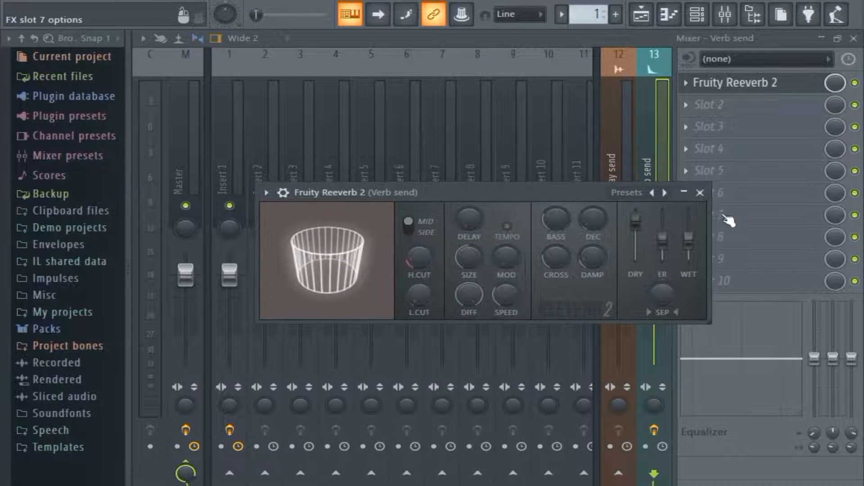
pyautogui.click(700, 194)
# - Load Fruity Delay 3 into effect slot 1 of the Delay send track and close its plugin window
pyautogui.click(612, 111)
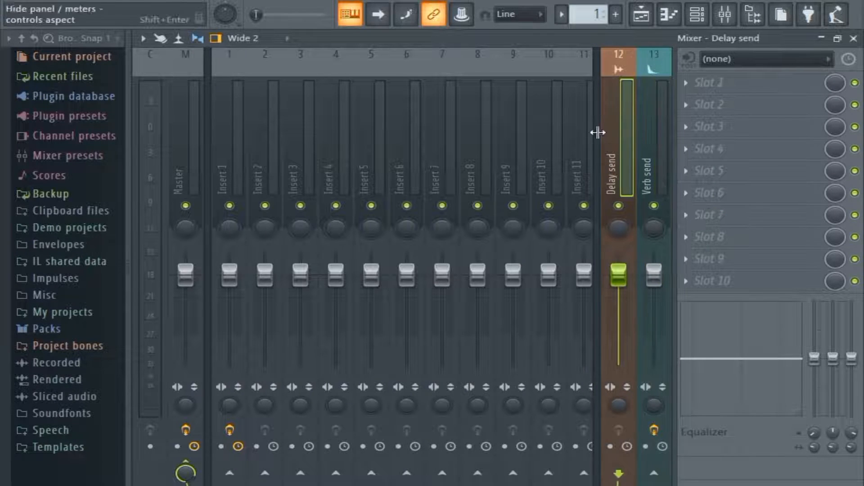
pyautogui.click(698, 84)
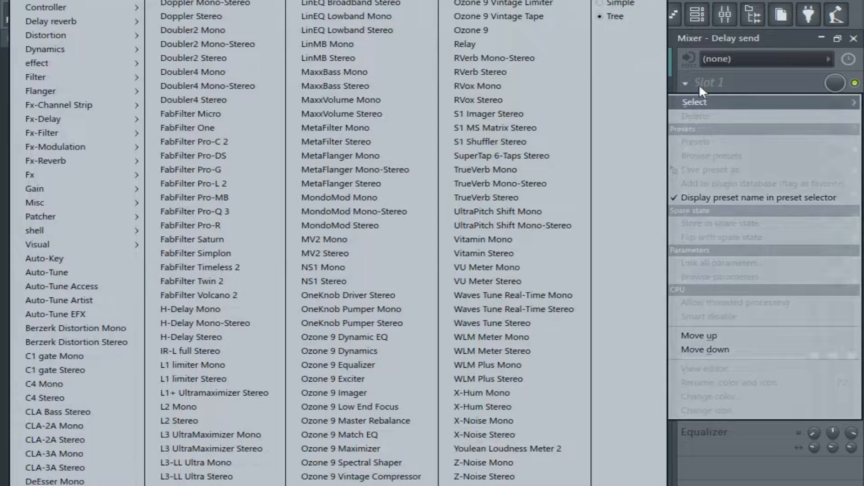
pyautogui.moveTo(115, 65)
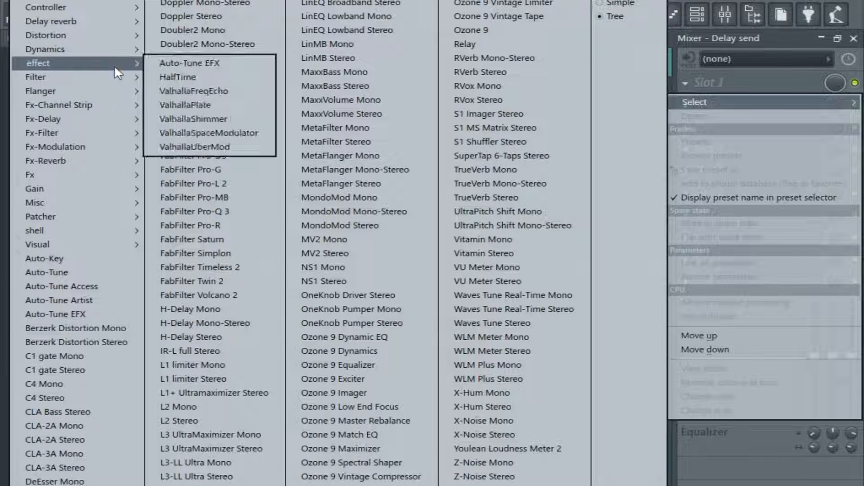
pyautogui.moveTo(131, 21)
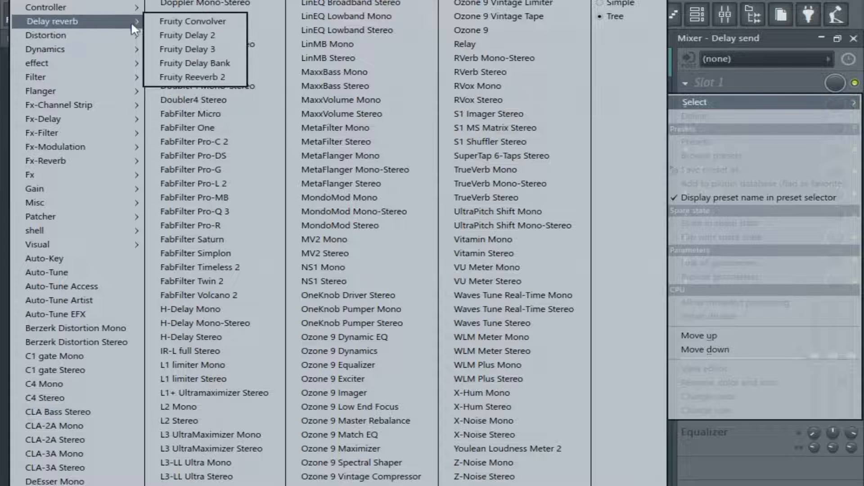
pyautogui.click(219, 46)
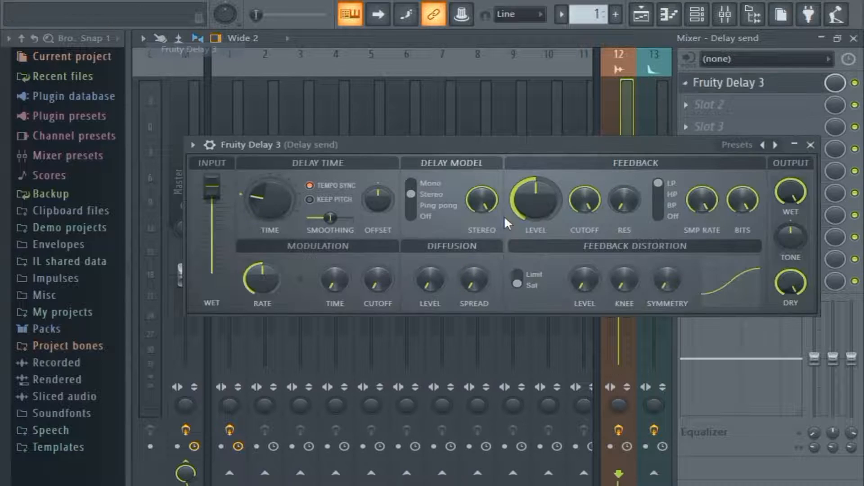
pyautogui.click(810, 144)
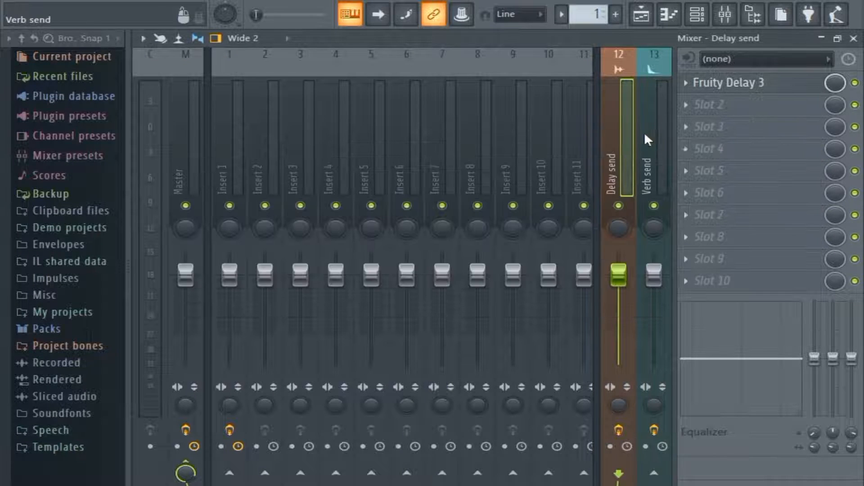
pyautogui.click(645, 132)
pyautogui.click(625, 133)
pyautogui.click(651, 131)
pyautogui.click(617, 135)
pyautogui.click(642, 134)
pyautogui.click(617, 134)
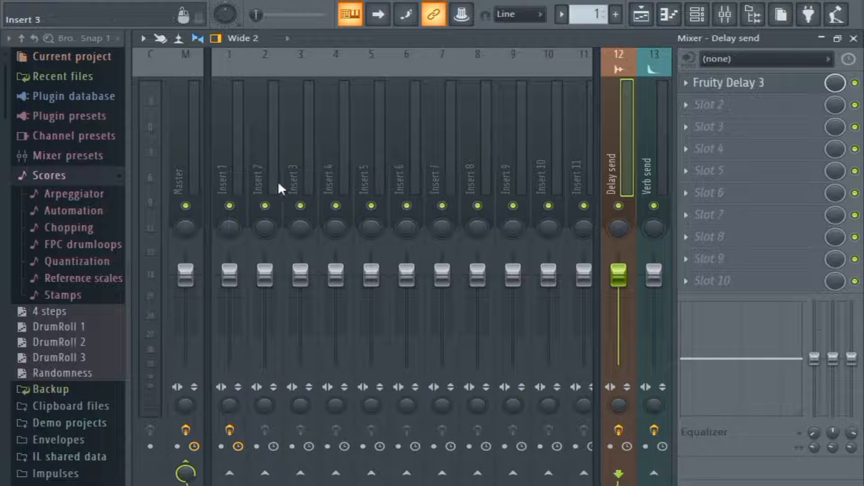
# - Sidechain the Insert 1 track to Verb send and enable its send to the Delay send track
pyautogui.click(222, 166)
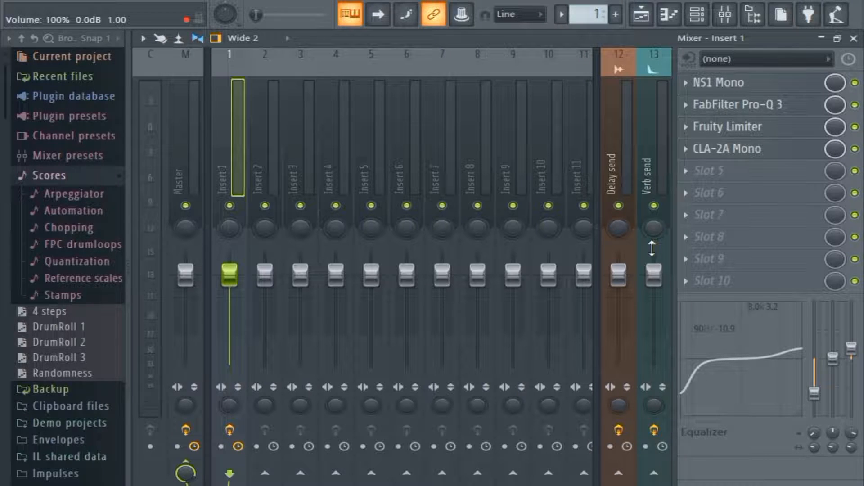
pyautogui.rightClick(654, 475)
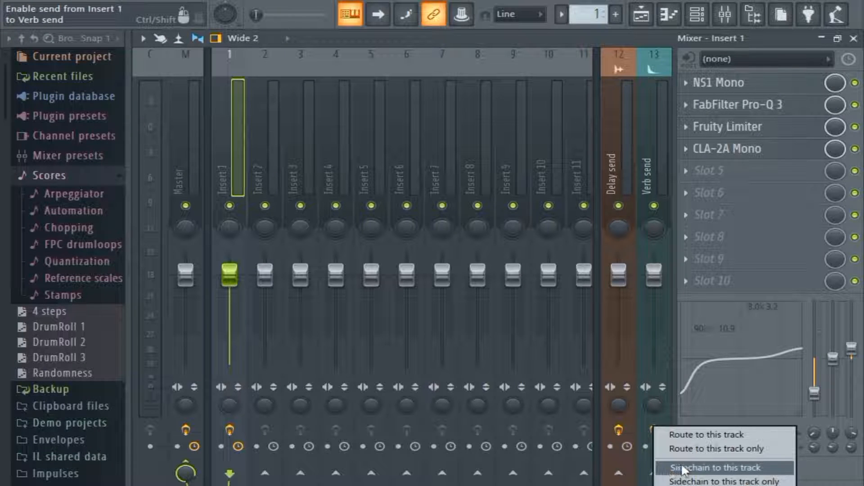
pyautogui.click(710, 467)
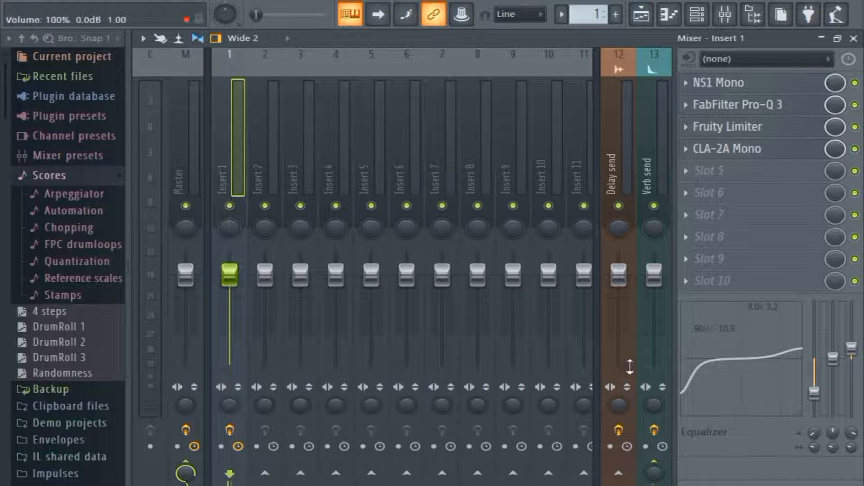
pyautogui.click(625, 476)
pyautogui.click(651, 166)
pyautogui.click(617, 174)
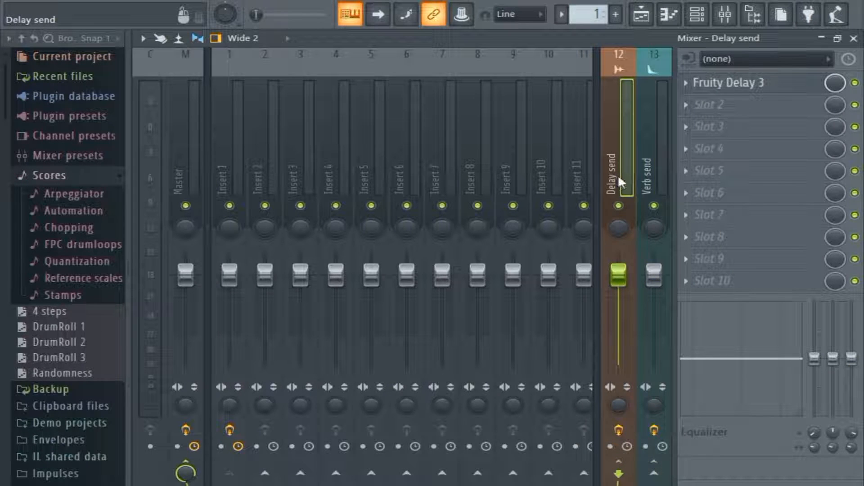
pyautogui.click(646, 158)
pyautogui.click(218, 165)
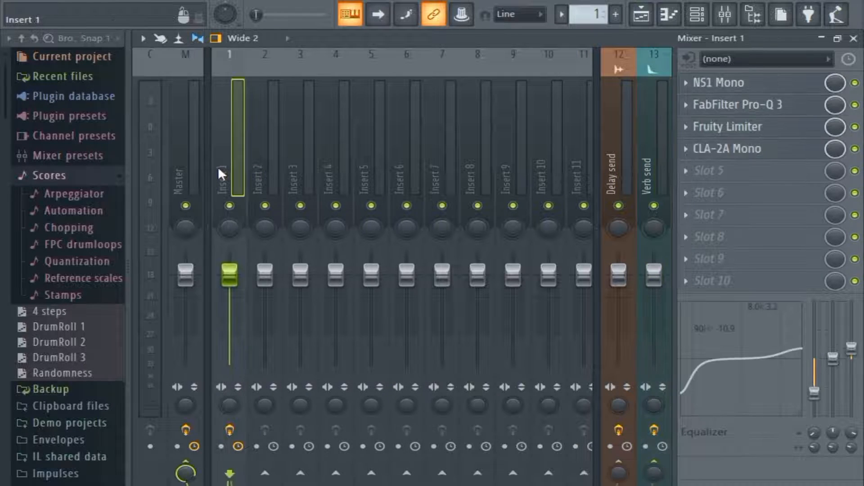
# - Play the vocal and raise Insert 1's send level to the Delay send track
pyautogui.press('space')
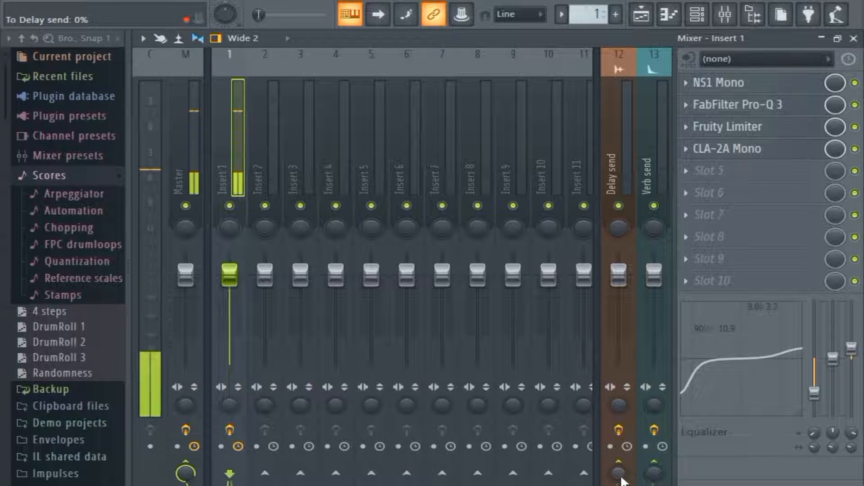
pyautogui.moveTo(618, 472); pyautogui.dragTo(618, 452)
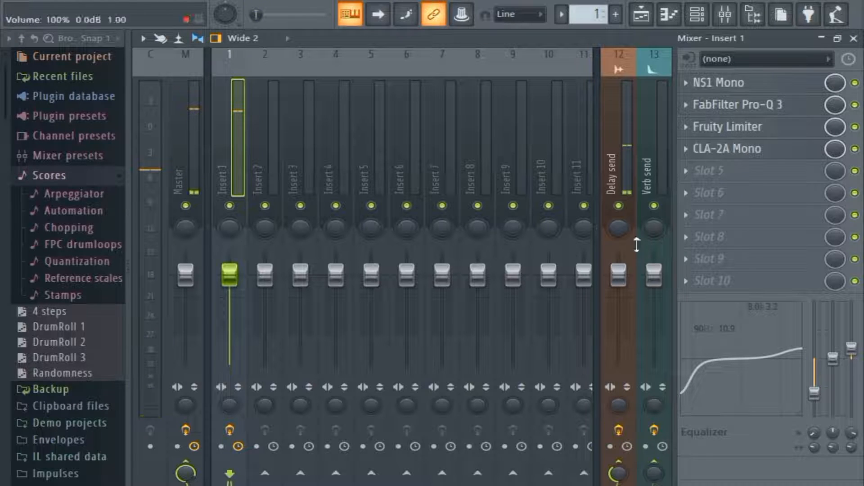
# - Audition the Verb send with the Delay send's effects bypassed, re-enable those effects during playback, and stop
pyautogui.click(649, 166)
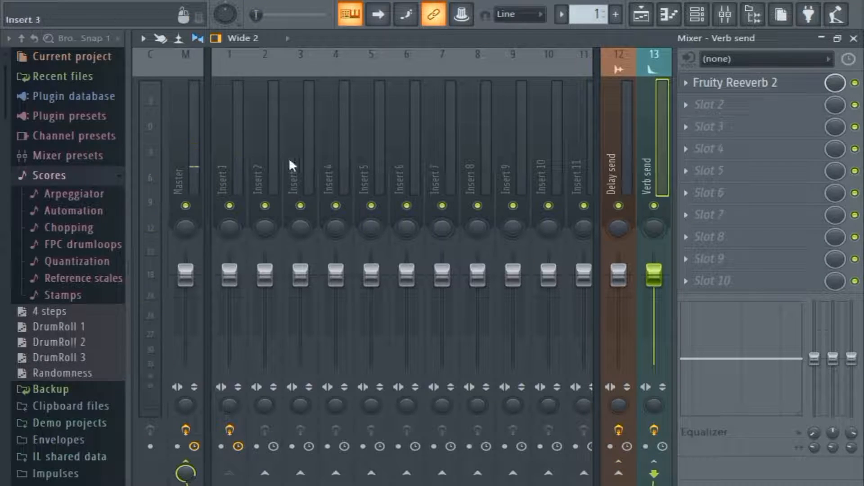
pyautogui.click(618, 431)
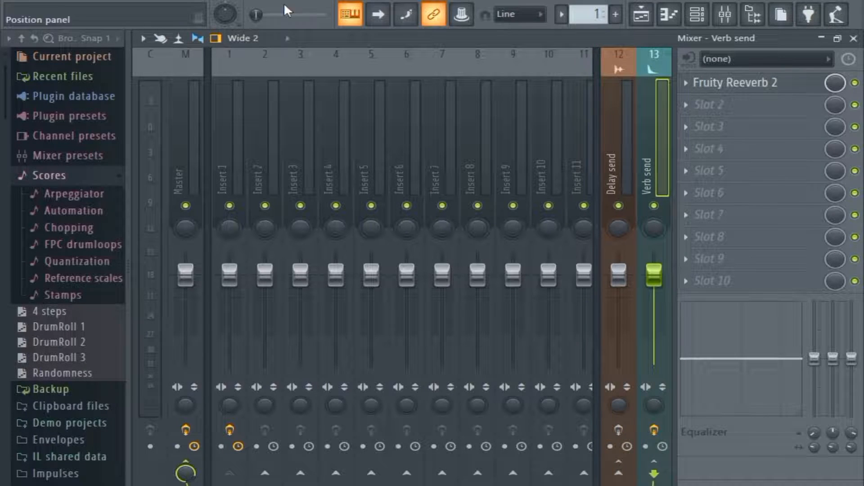
pyautogui.press('space')
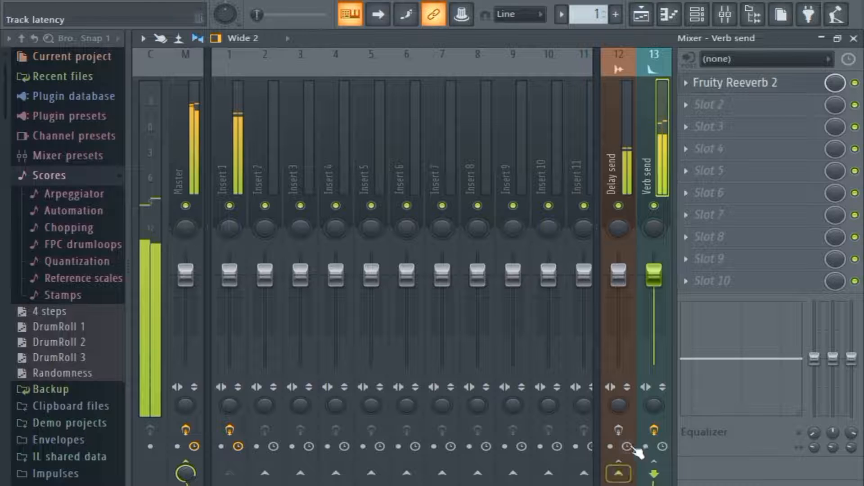
pyautogui.click(619, 430)
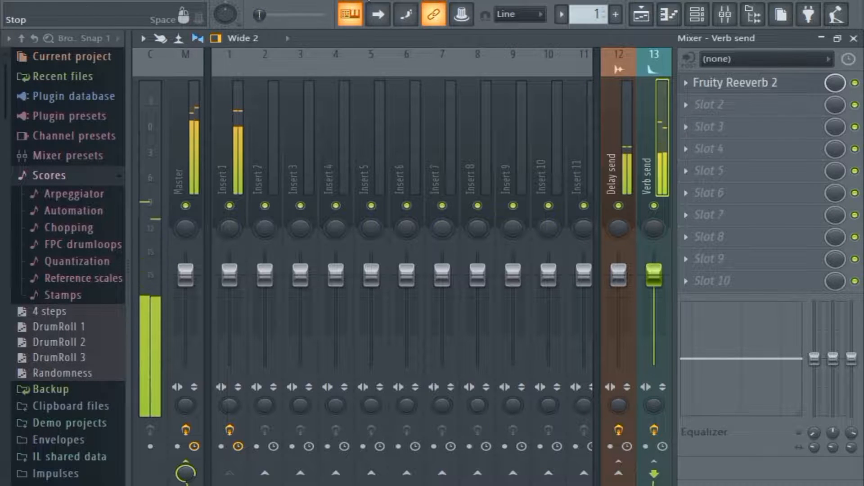
pyautogui.click(365, 0)
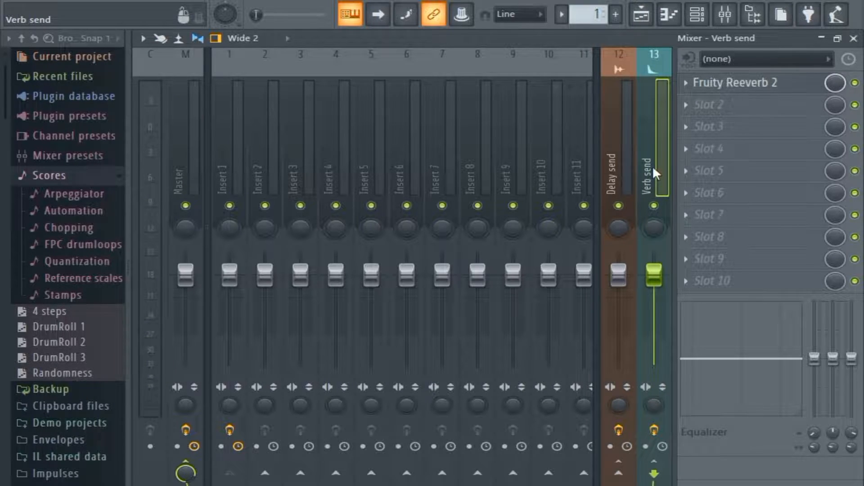
# - Load Fruity Limiter into effect slot 2 of the Verb send track and reposition its window
pyautogui.click(693, 113)
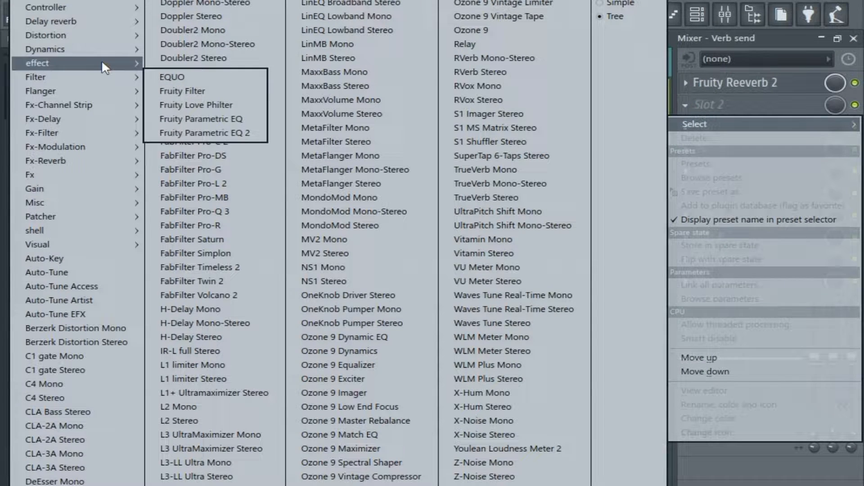
pyautogui.moveTo(103, 48)
pyautogui.click(194, 63)
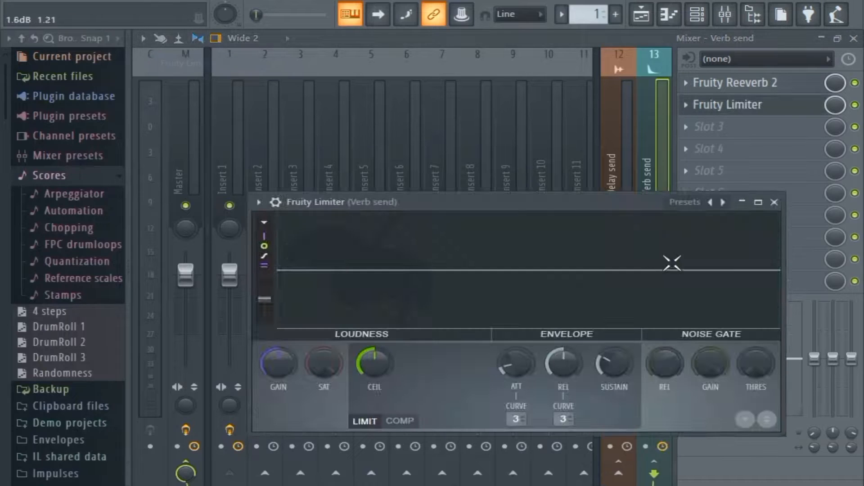
pyautogui.moveTo(592, 199); pyautogui.dragTo(627, 138)
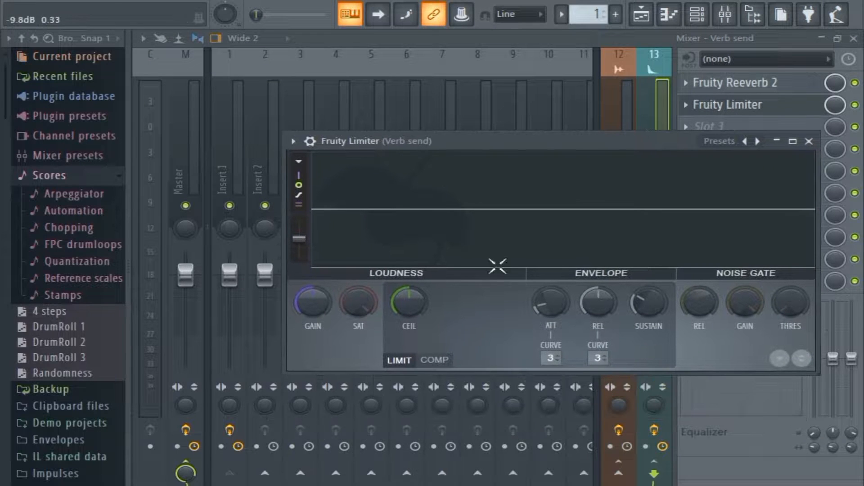
# - Switch the Verb send's Fruity Limiter to compressor mode with Insert 1 as its sidechain input
pyautogui.click(446, 361)
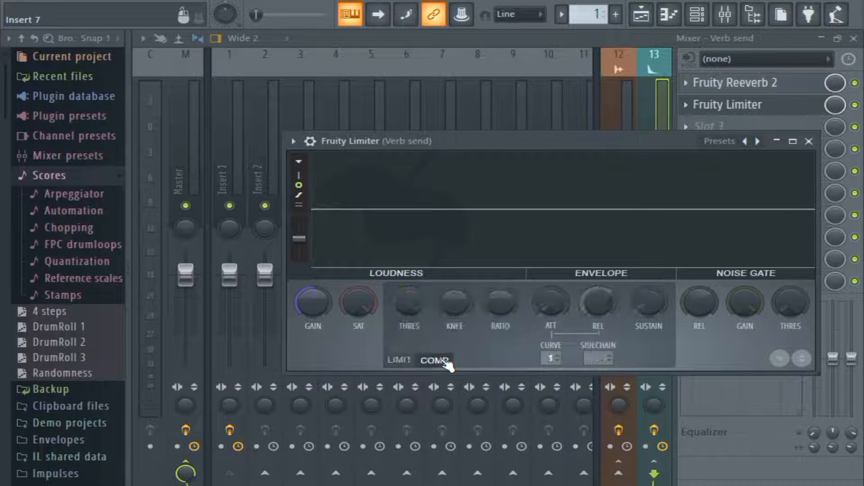
pyautogui.click(598, 359)
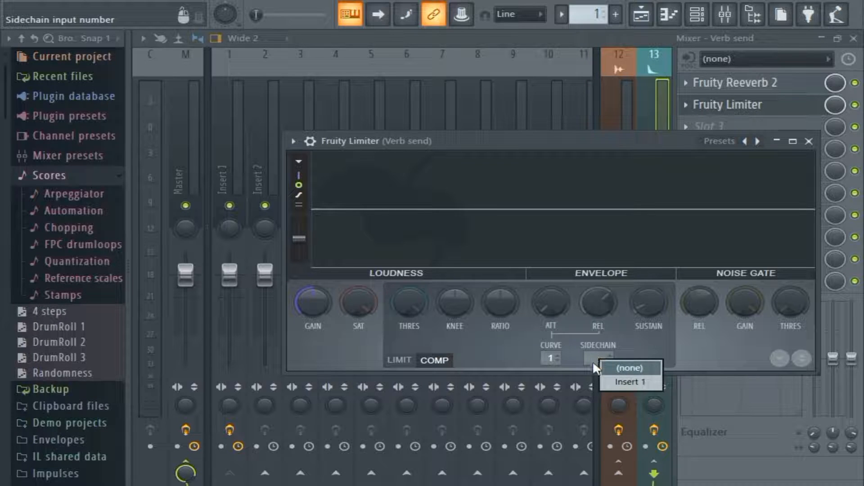
pyautogui.click(623, 381)
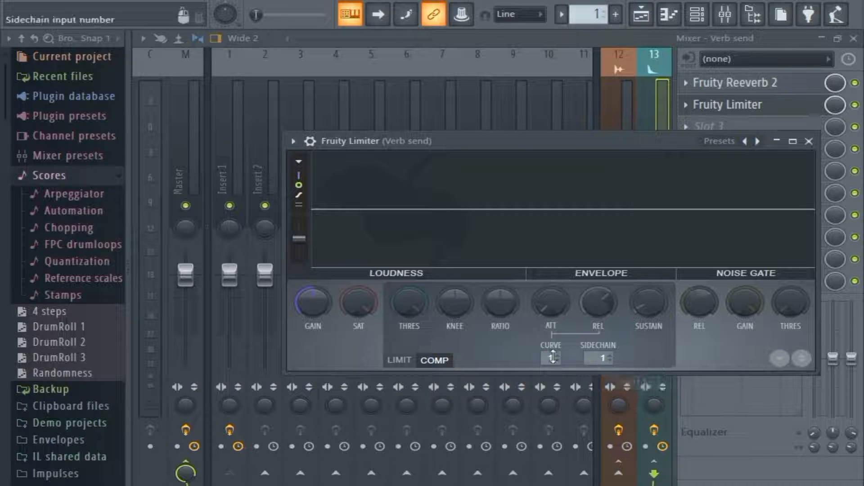
# - Load Fruity Limiter into effect slot 2 of the Delay send track
pyautogui.click(217, 164)
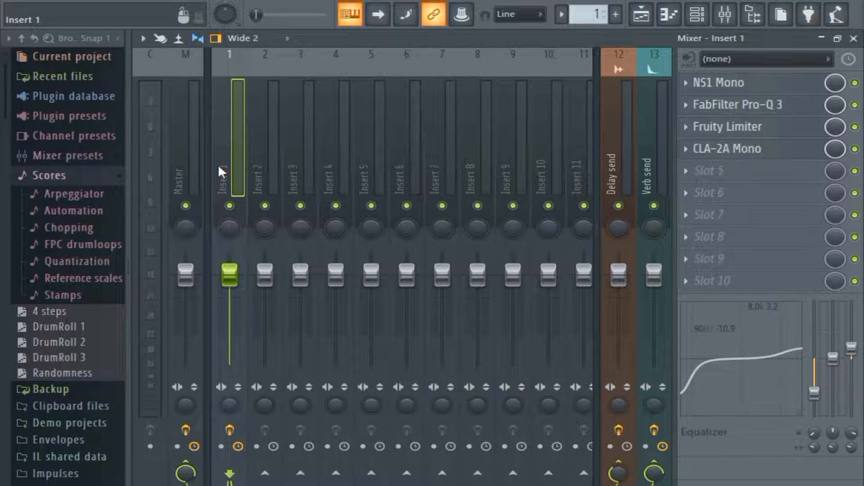
pyautogui.click(646, 146)
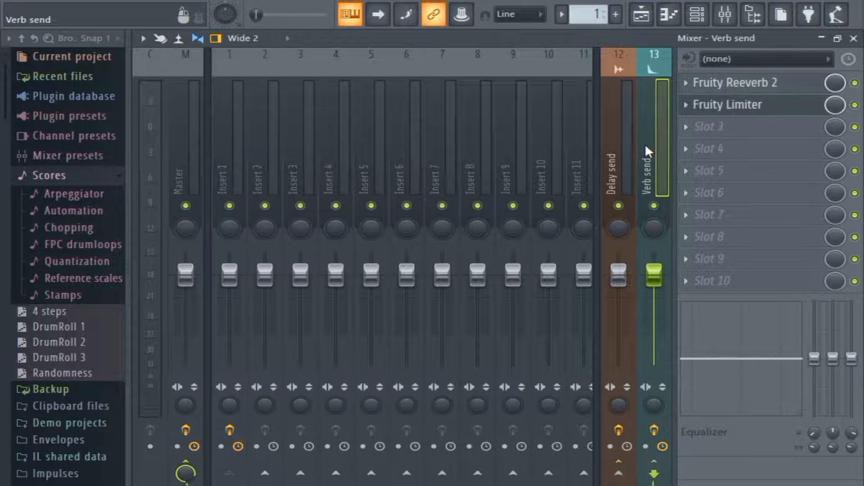
pyautogui.click(605, 157)
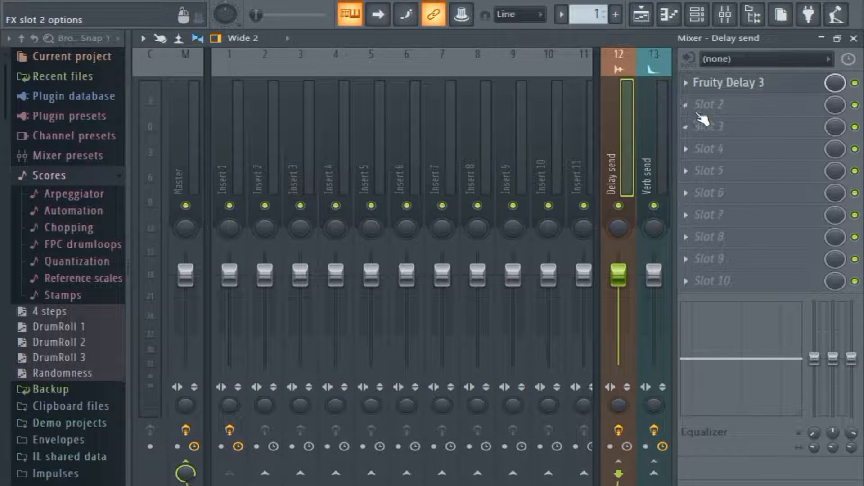
pyautogui.click(679, 106)
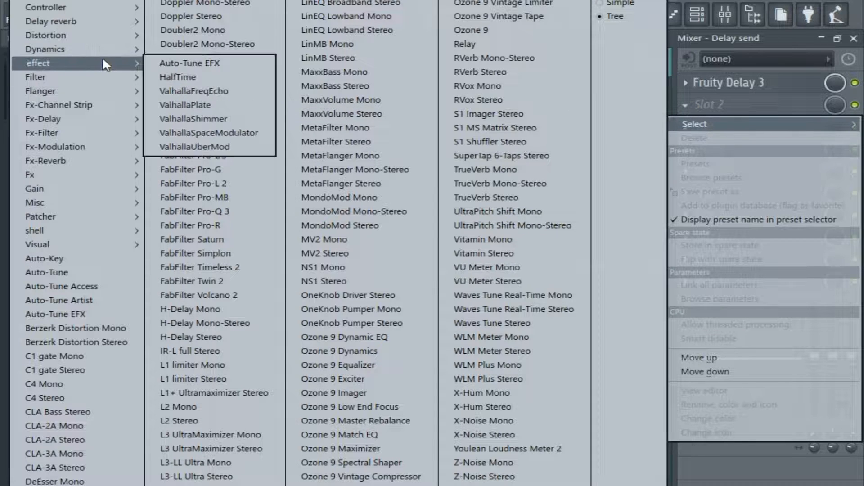
pyautogui.moveTo(104, 50)
pyautogui.click(193, 63)
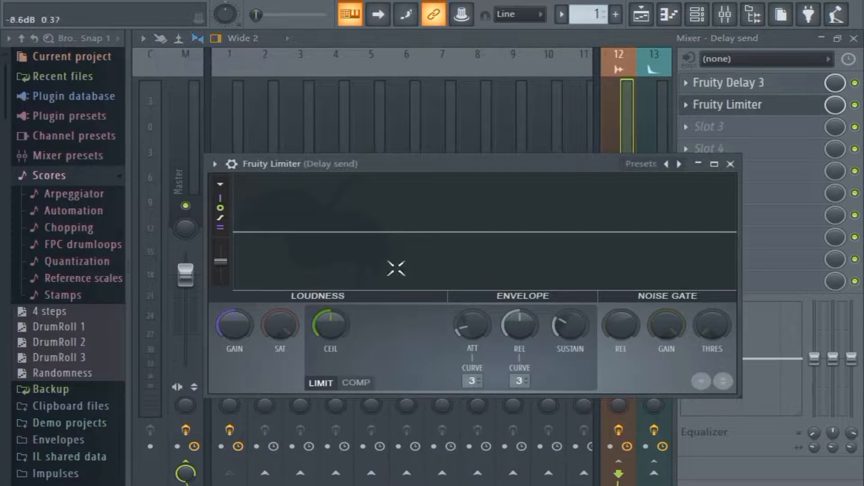
# - Put the Delay send's Fruity Limiter in compressor mode, set its sidechain input to Insert 1, and close its window
pyautogui.click(355, 383)
pyautogui.click(532, 382)
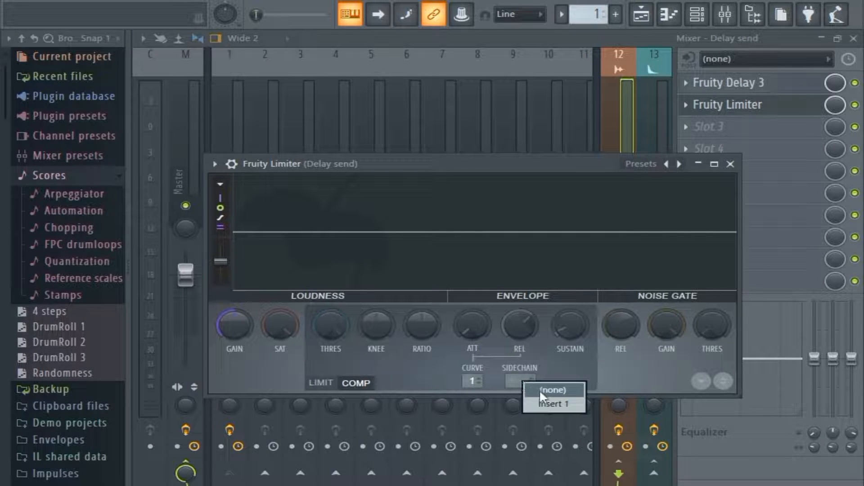
pyautogui.click(541, 404)
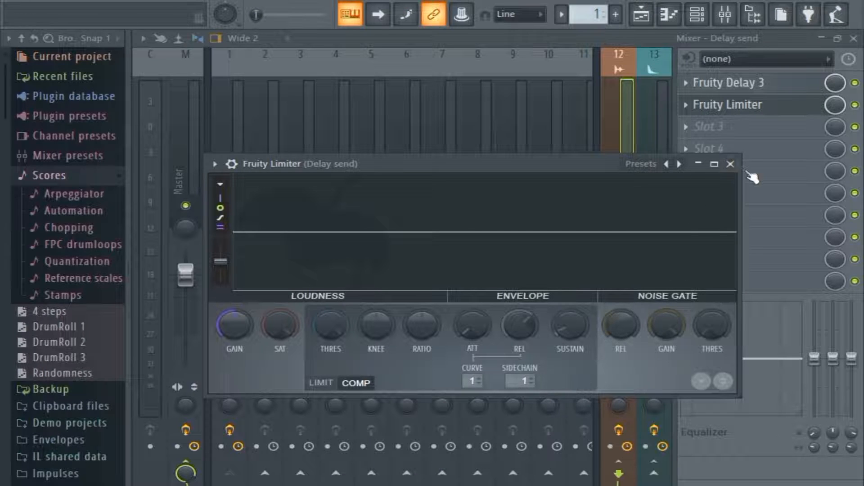
pyautogui.click(730, 165)
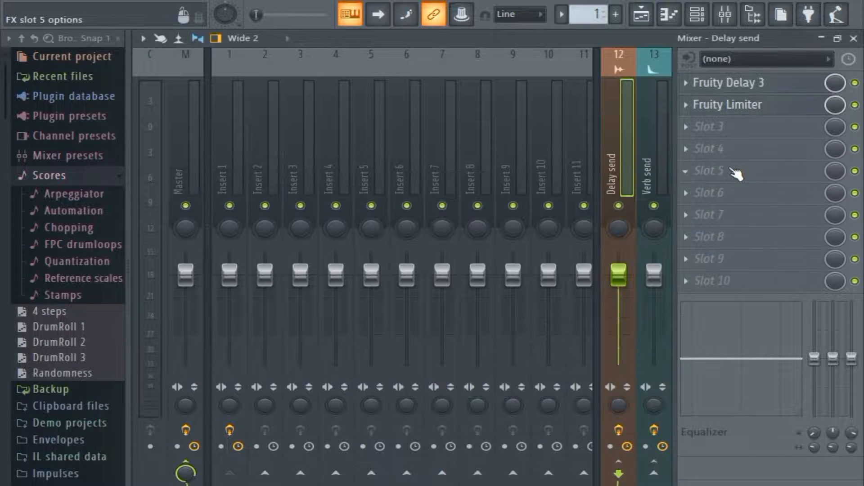
# - During playback, lower the compressor threshold and raise the ratio and knee on the Verb send's Fruity Limiter, and close its window
pyautogui.click(646, 123)
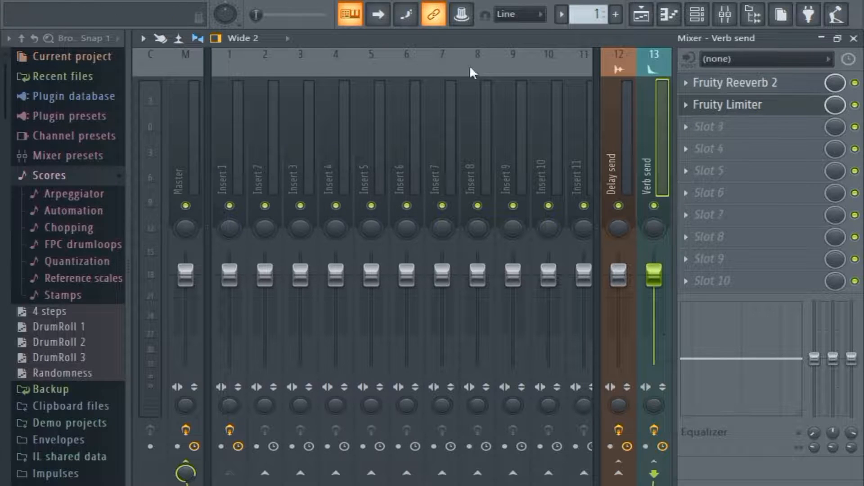
pyautogui.press('space')
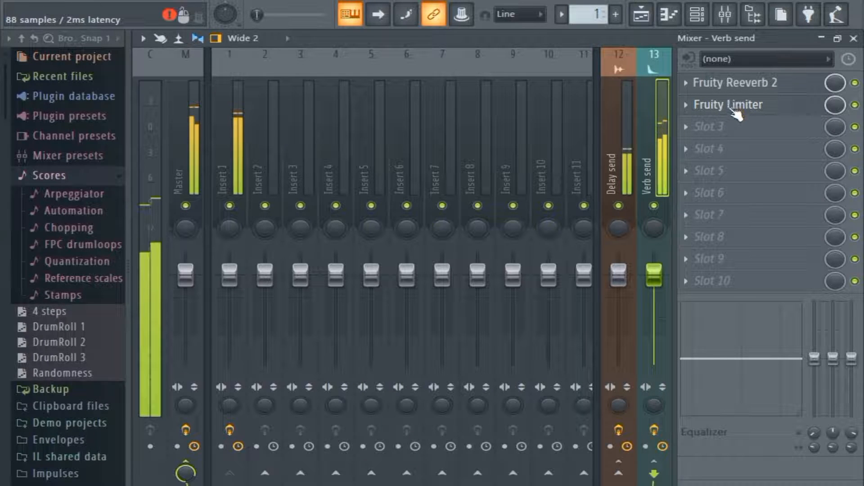
pyautogui.click(734, 110)
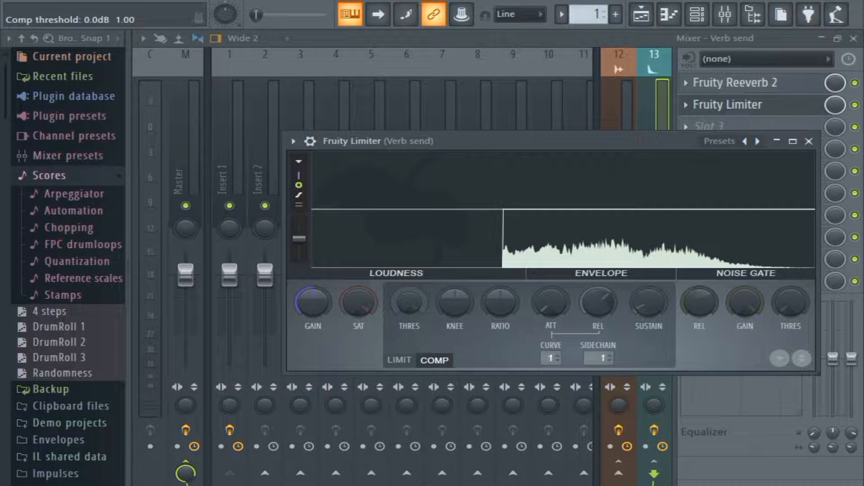
pyautogui.moveTo(409, 302); pyautogui.dragTo(409, 315)
pyautogui.press('space')
pyautogui.moveTo(501, 302); pyautogui.dragTo(501, 275)
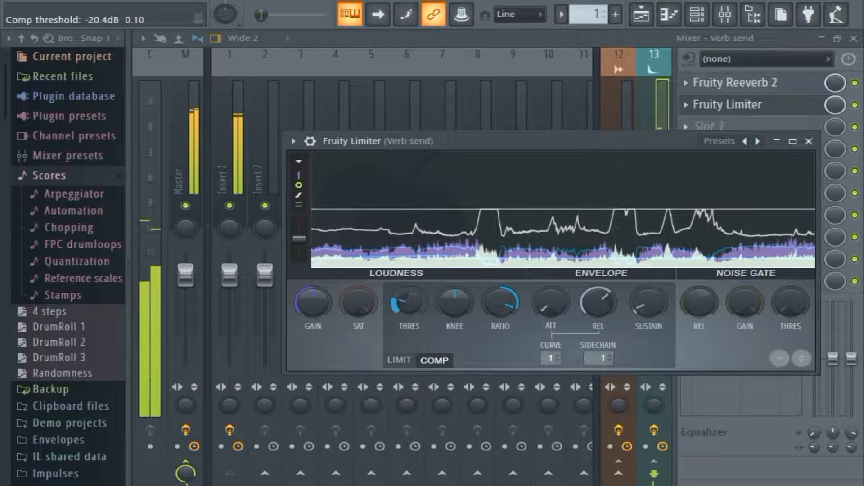
pyautogui.moveTo(495, 295); pyautogui.dragTo(450, 298)
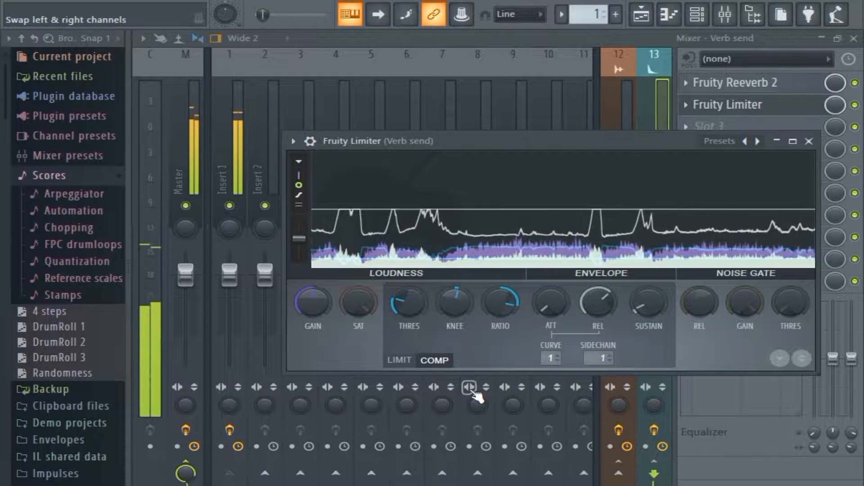
pyautogui.click(809, 141)
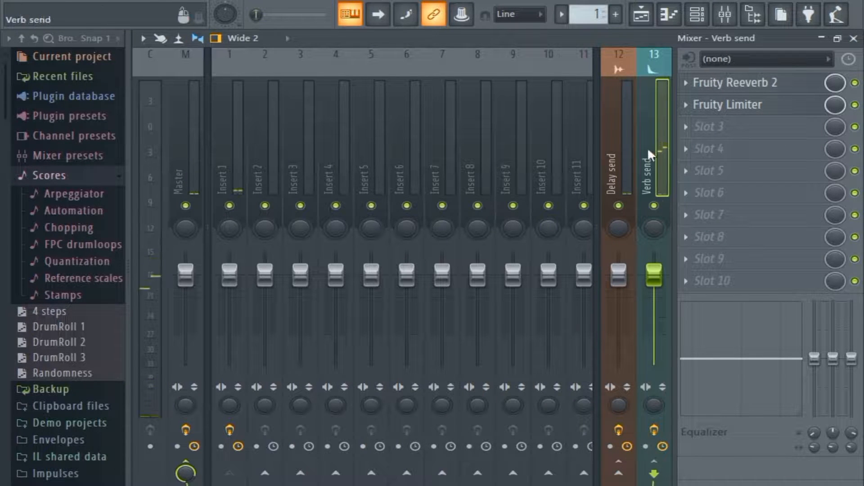
# - Lower the compressor threshold and raise the ratio on the Delay send's Fruity Limiter during playback, and close its window
pyautogui.click(611, 175)
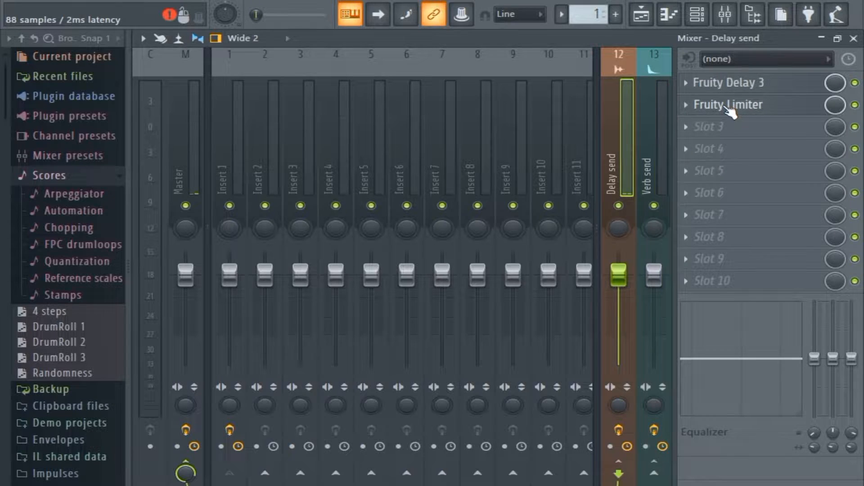
pyautogui.click(728, 108)
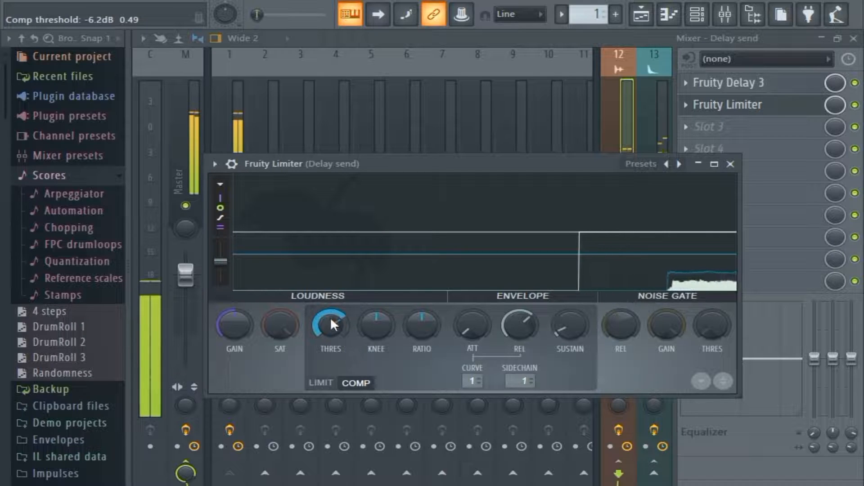
pyautogui.moveTo(330, 317); pyautogui.dragTo(331, 369)
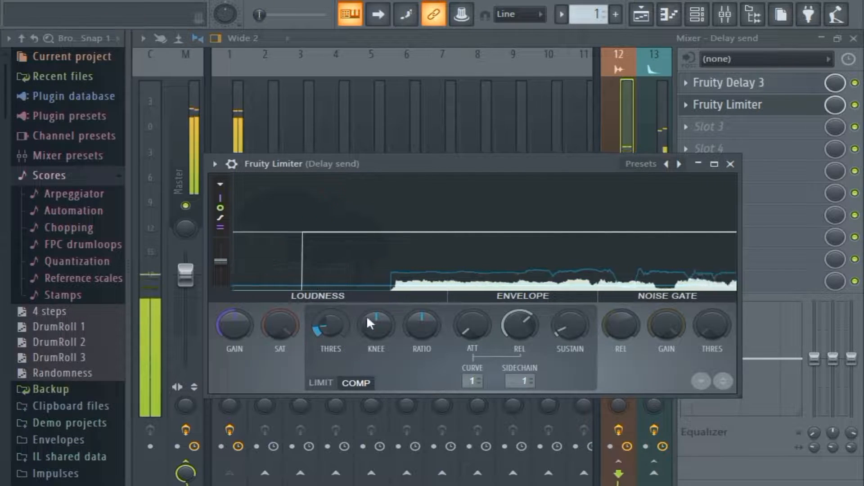
pyautogui.moveTo(421, 325); pyautogui.dragTo(422, 302)
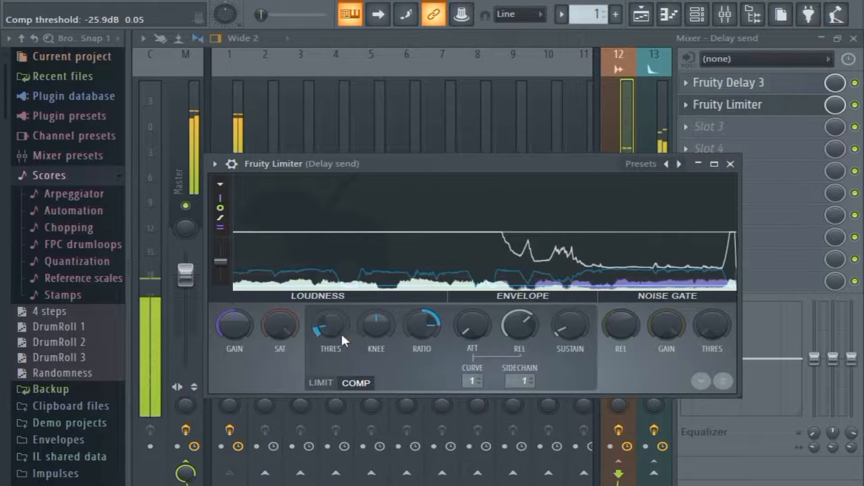
pyautogui.moveTo(331, 326); pyautogui.dragTo(331, 334)
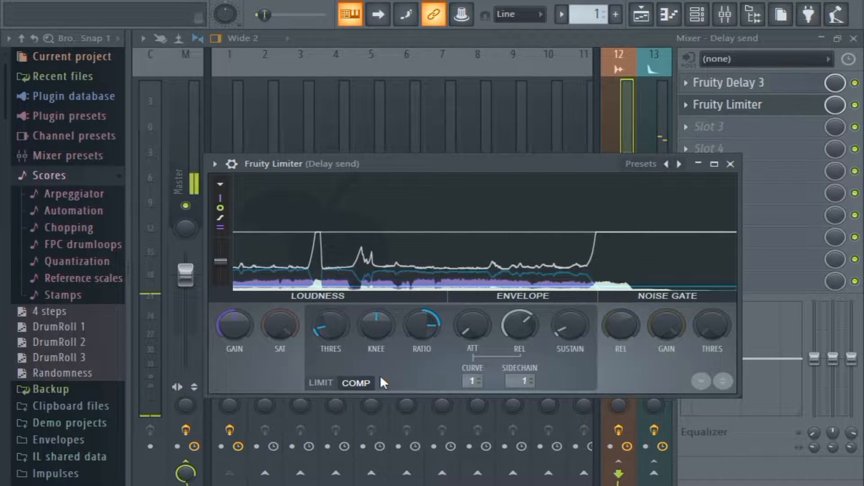
pyautogui.click(730, 164)
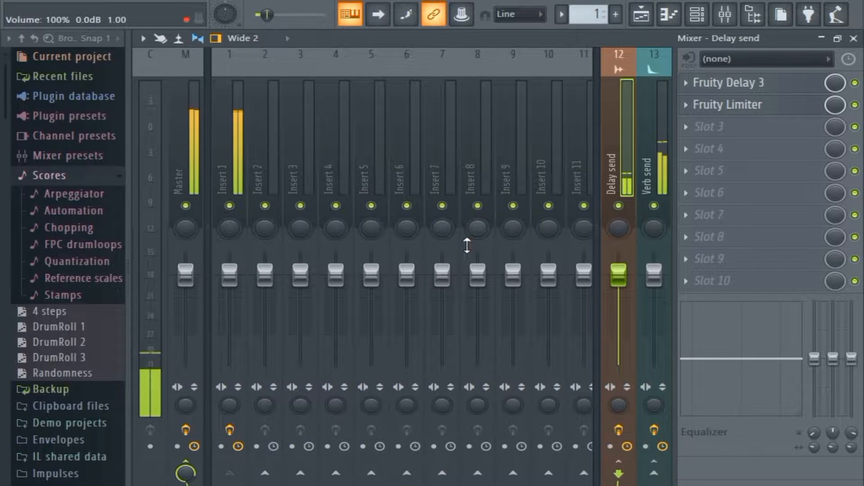
# - Fine-tune the Verb send limiter's compression with a ratio of about 6.3:1 and a slightly higher threshold, and close its window
pyautogui.click(653, 152)
pyautogui.click(727, 104)
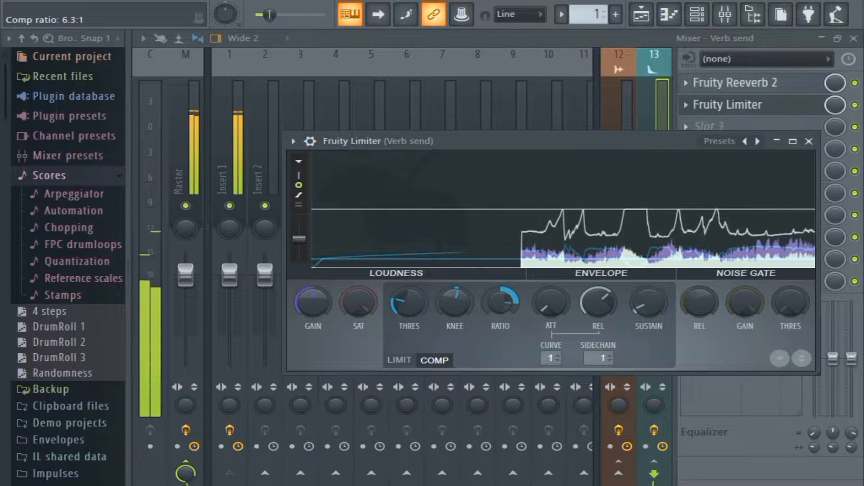
pyautogui.moveTo(404, 301); pyautogui.dragTo(404, 295)
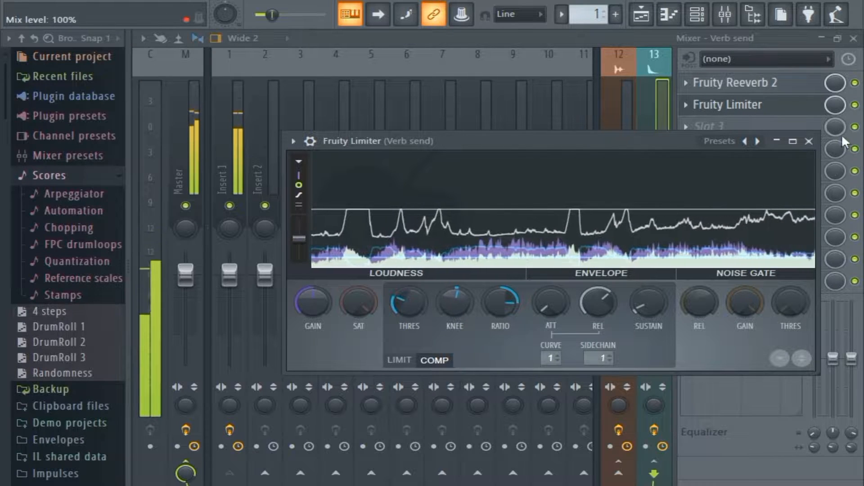
pyautogui.click(809, 141)
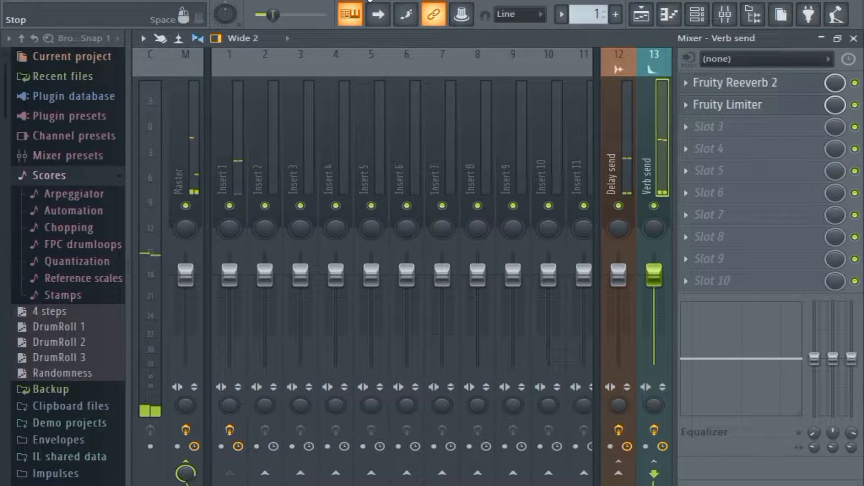